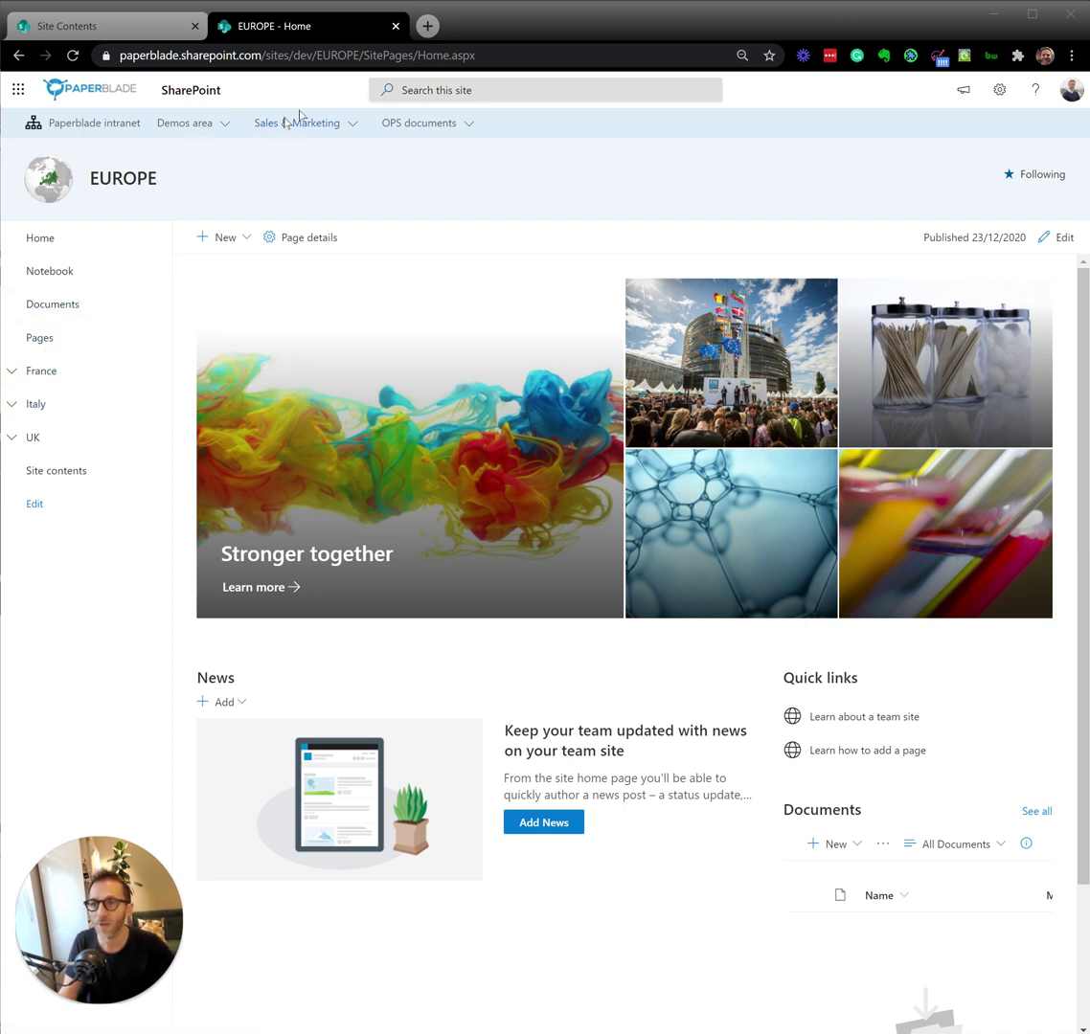
Step: Check the EUROPE dev site address, then go to the France subsite from the left navigation
{"action": "left_click", "coordinate": [344, 55]}
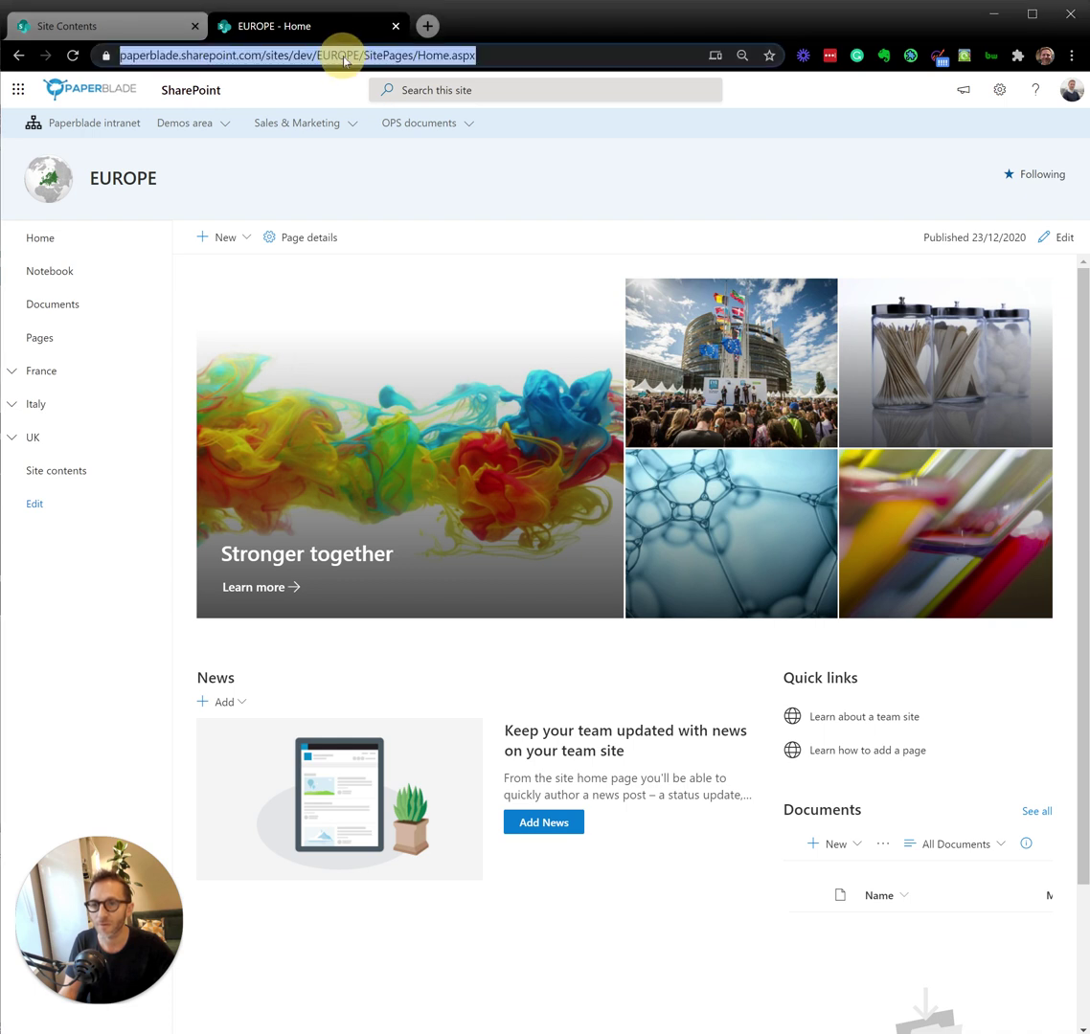
{"action": "double_click", "coordinate": [338, 55]}
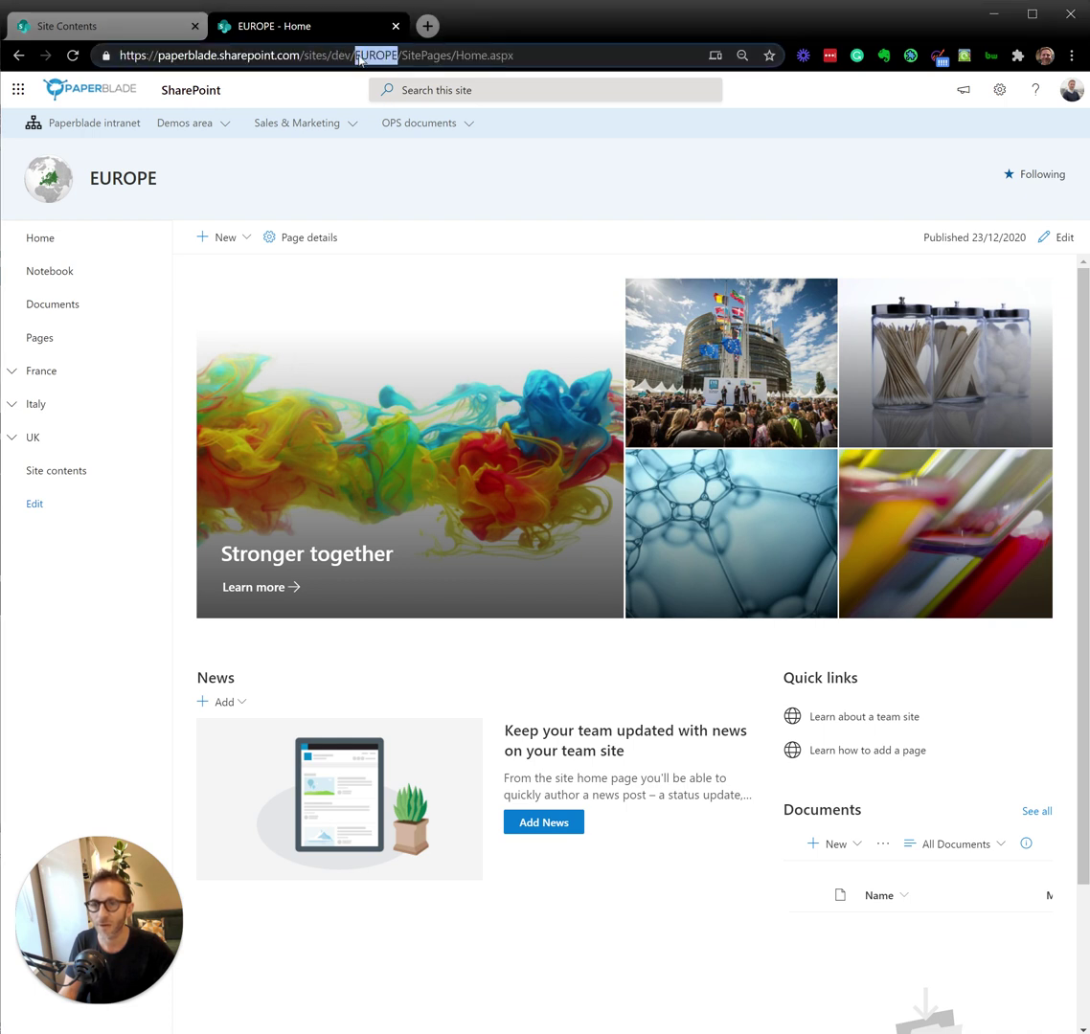
{"action": "double_click", "coordinate": [340, 56]}
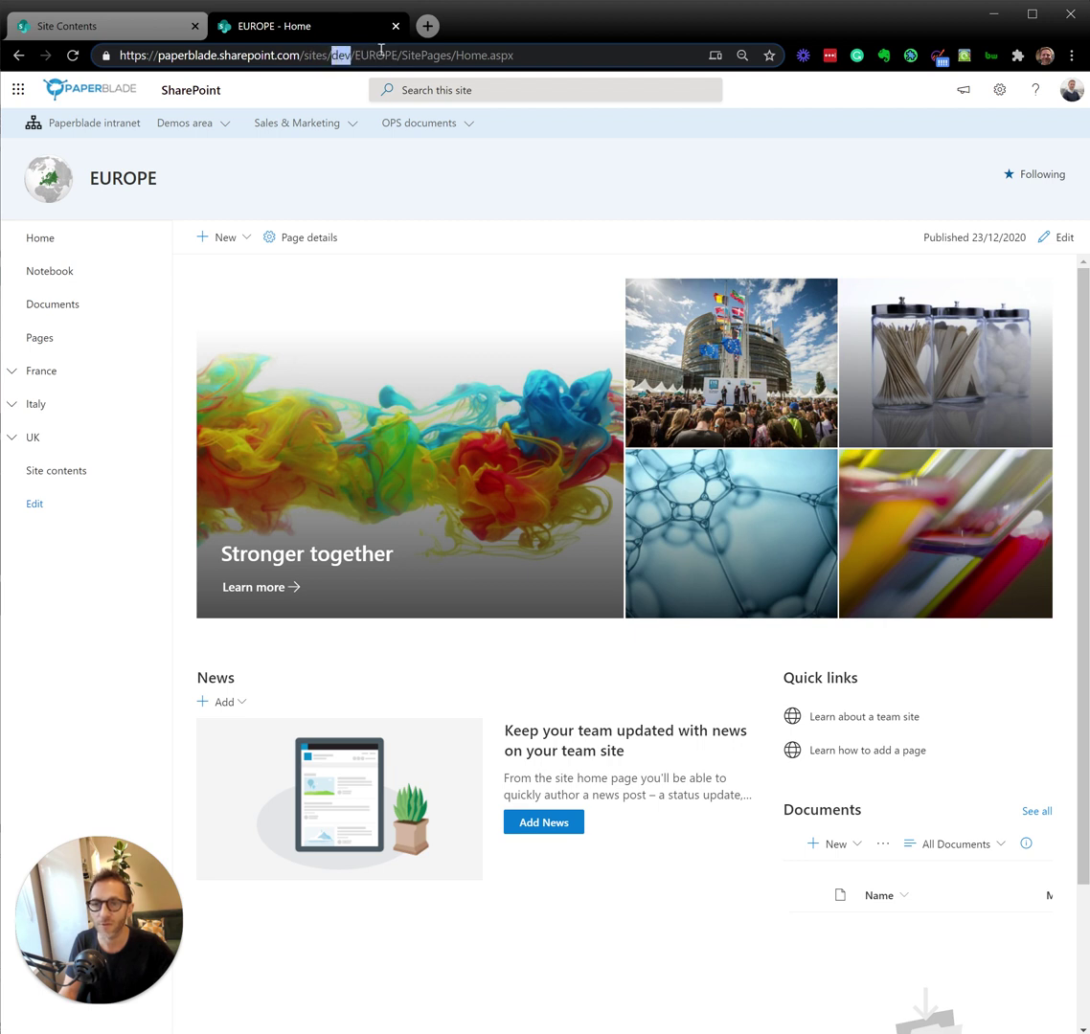
{"action": "double_click", "coordinate": [380, 56]}
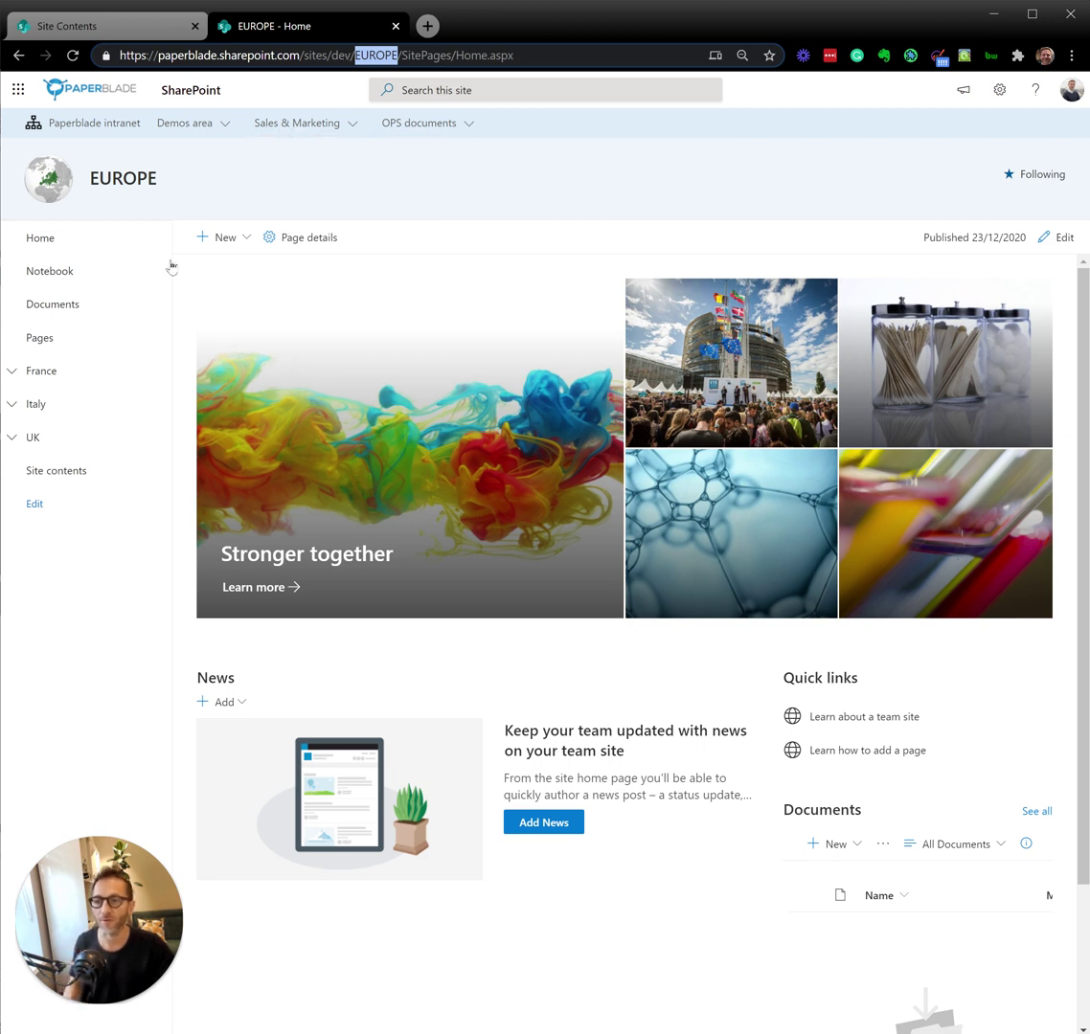
{"action": "left_click", "coordinate": [57, 374]}
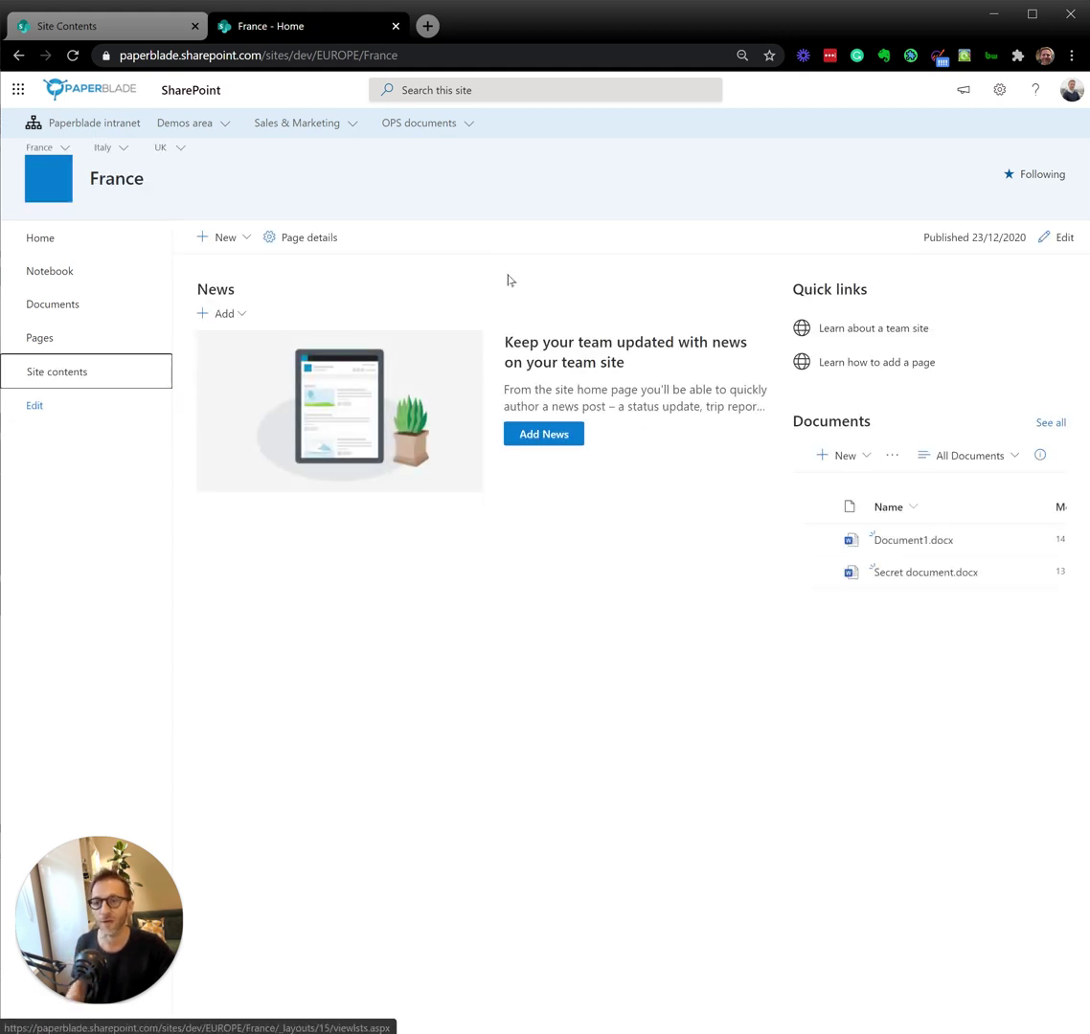
Step: Show France's Site permissions panel with the Site owners section expanded
{"action": "left_click", "coordinate": [999, 89]}
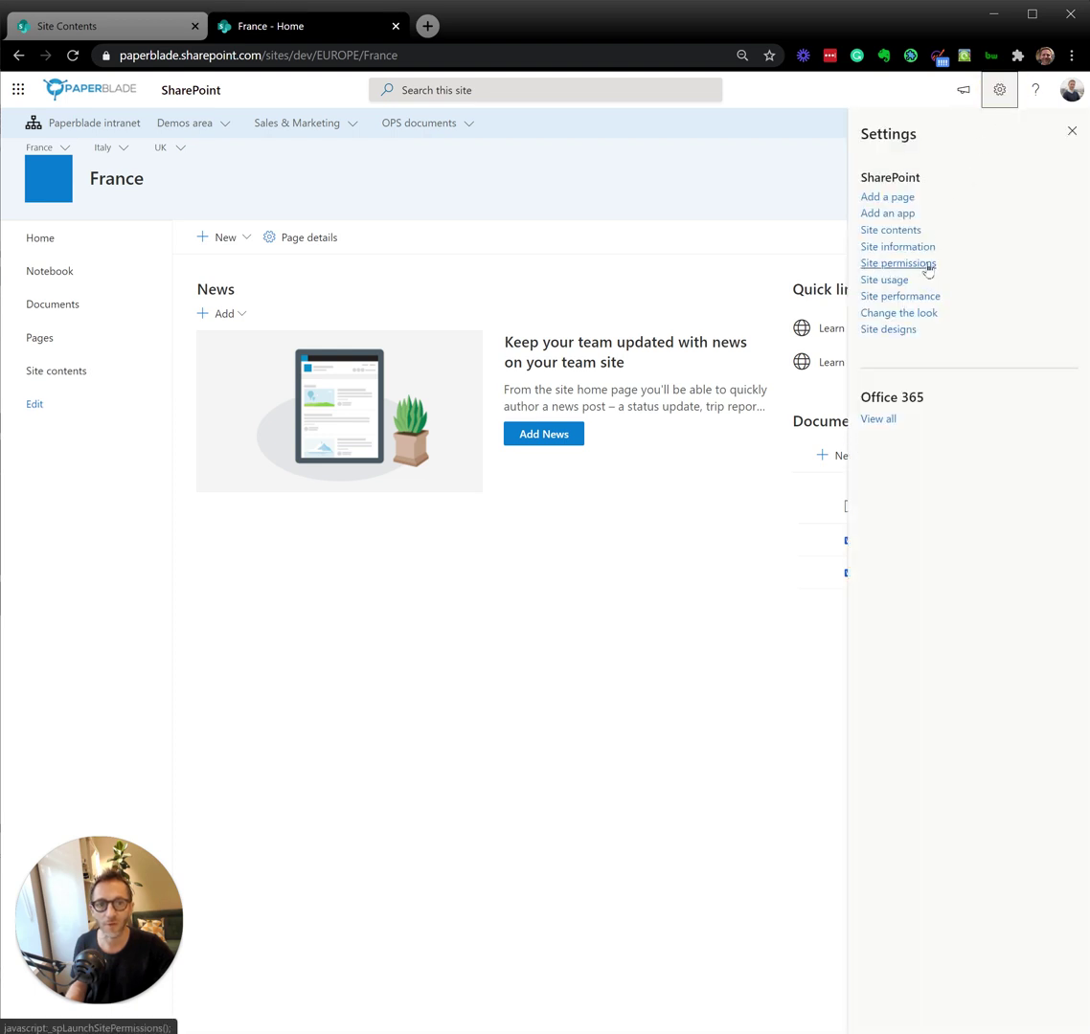
{"action": "left_click", "coordinate": [925, 264]}
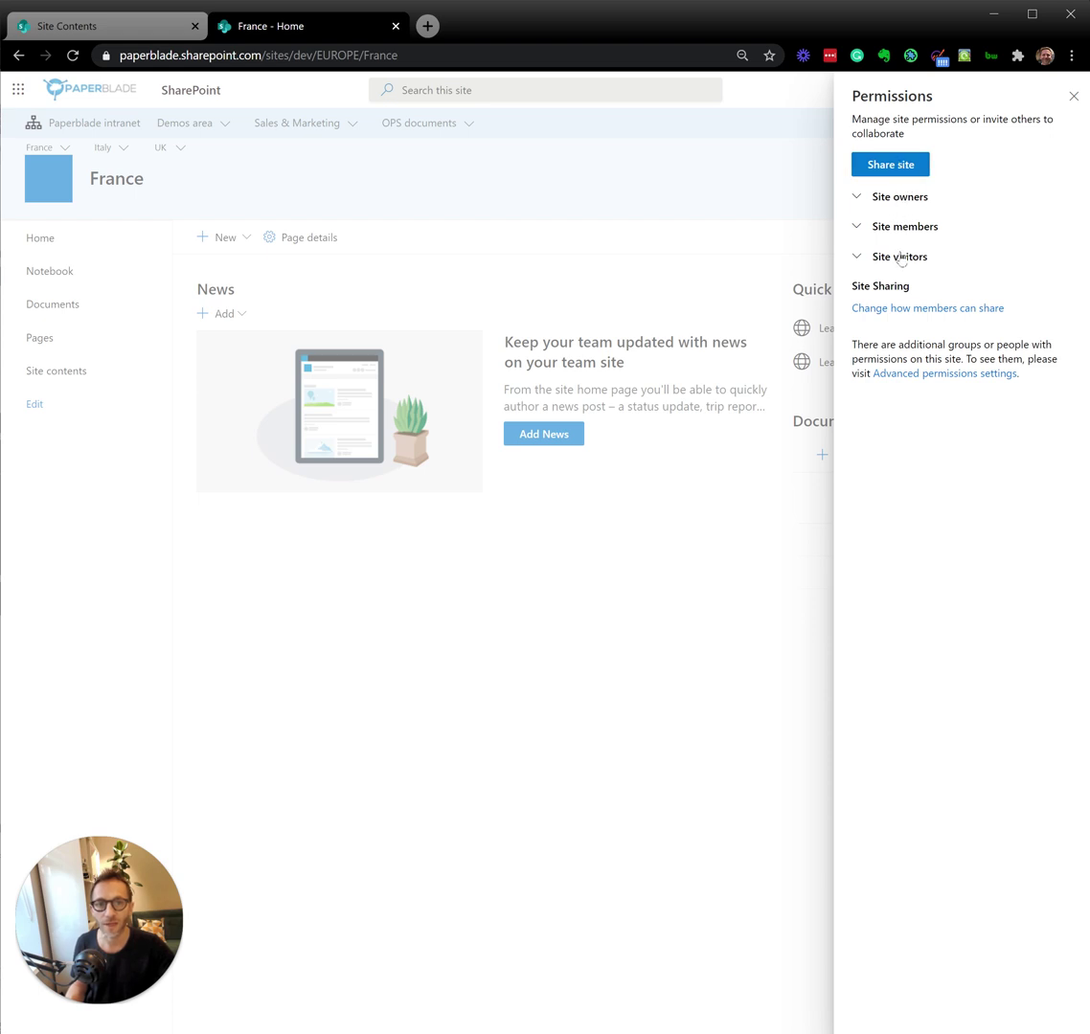
{"action": "left_click", "coordinate": [896, 199]}
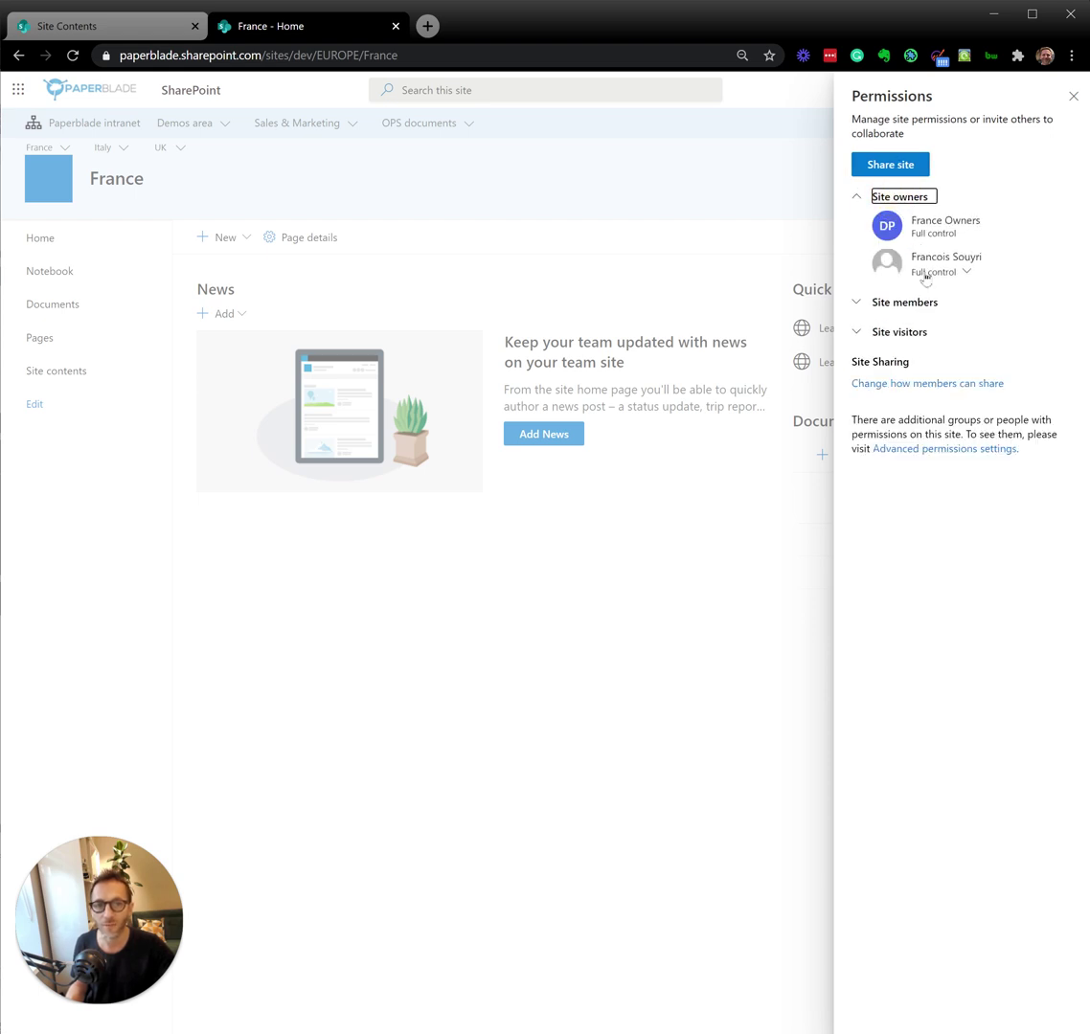
Step: In Advanced permissions, stop France inheriting permissions from its parent site and confirm
{"action": "left_click", "coordinate": [894, 454]}
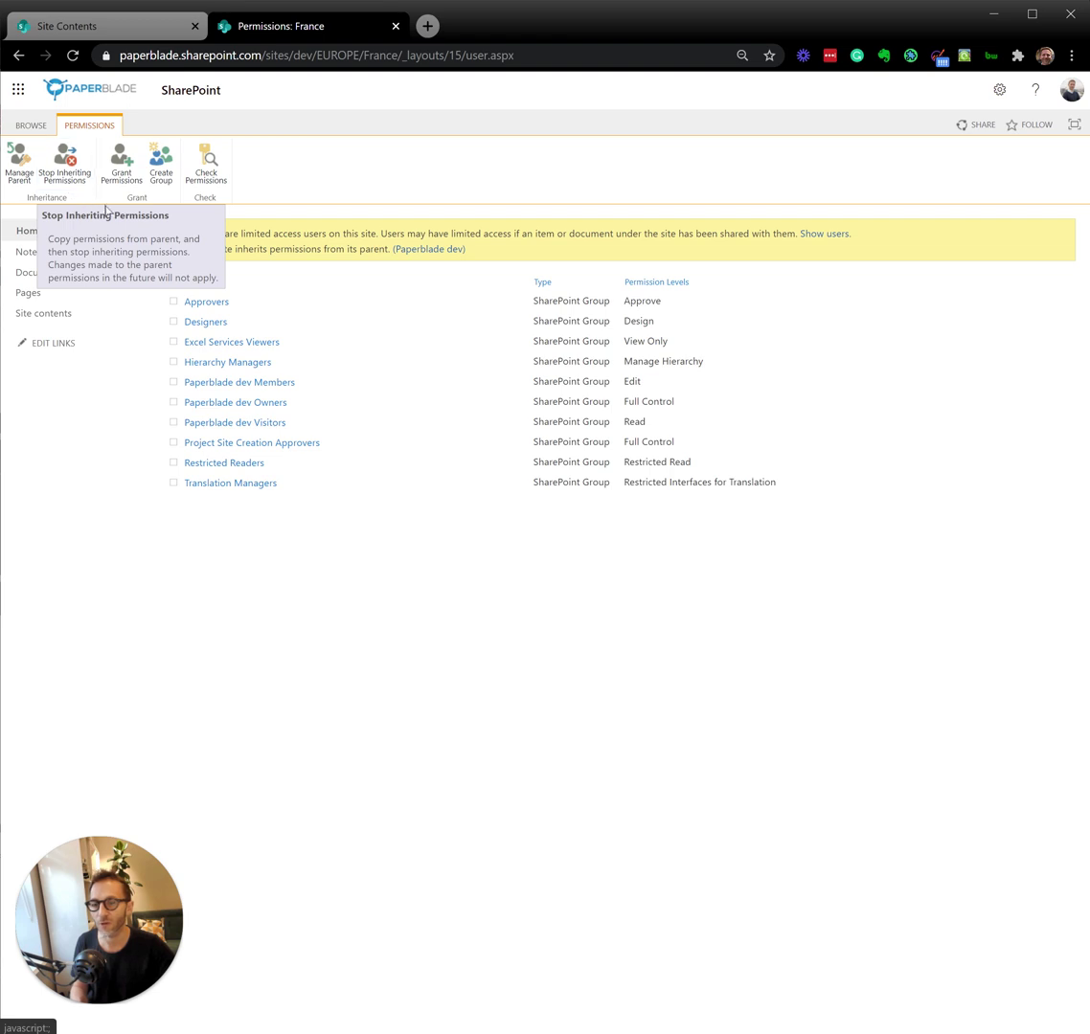
{"action": "left_click_drag", "start_coordinate": [177, 249], "coordinate": [391, 248]}
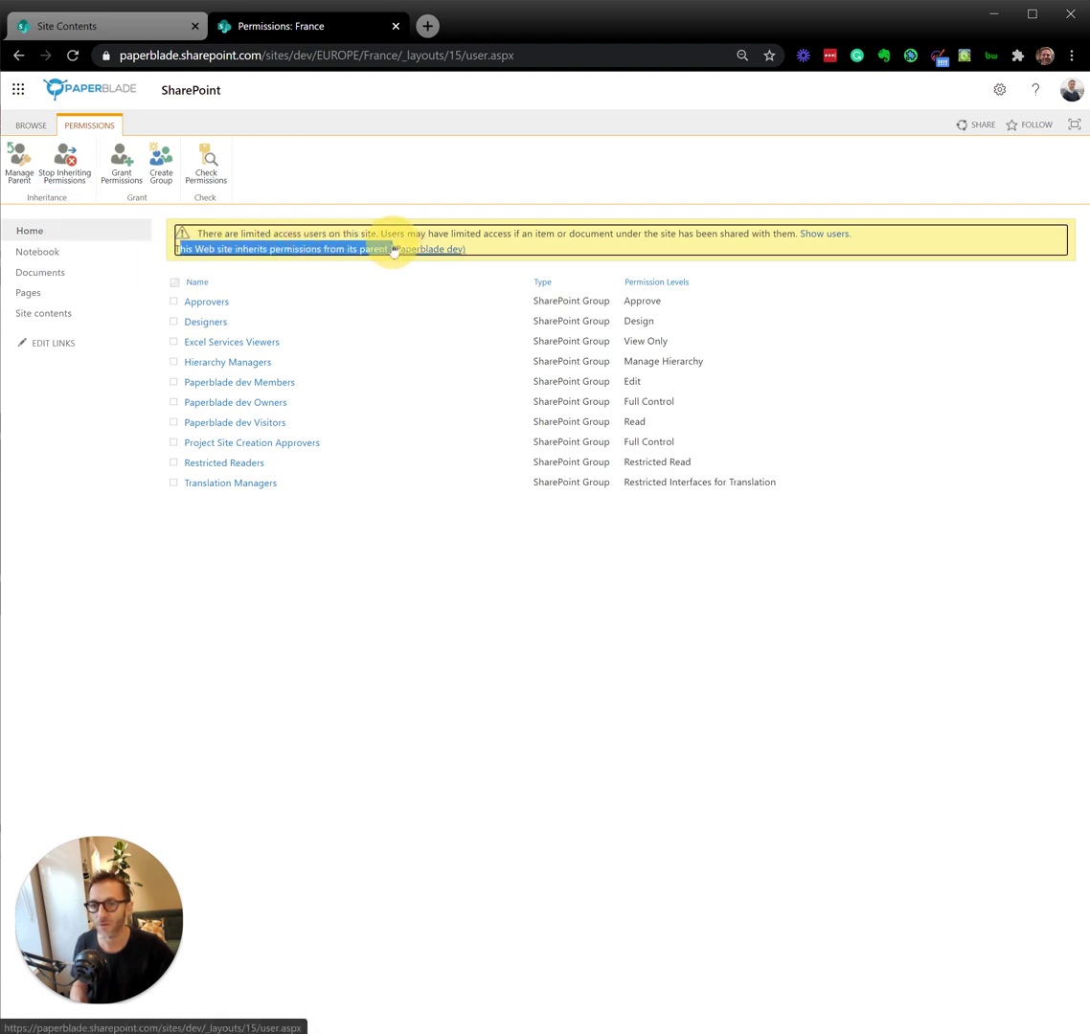
{"action": "left_click", "coordinate": [489, 247]}
{"action": "left_click", "coordinate": [433, 251]}
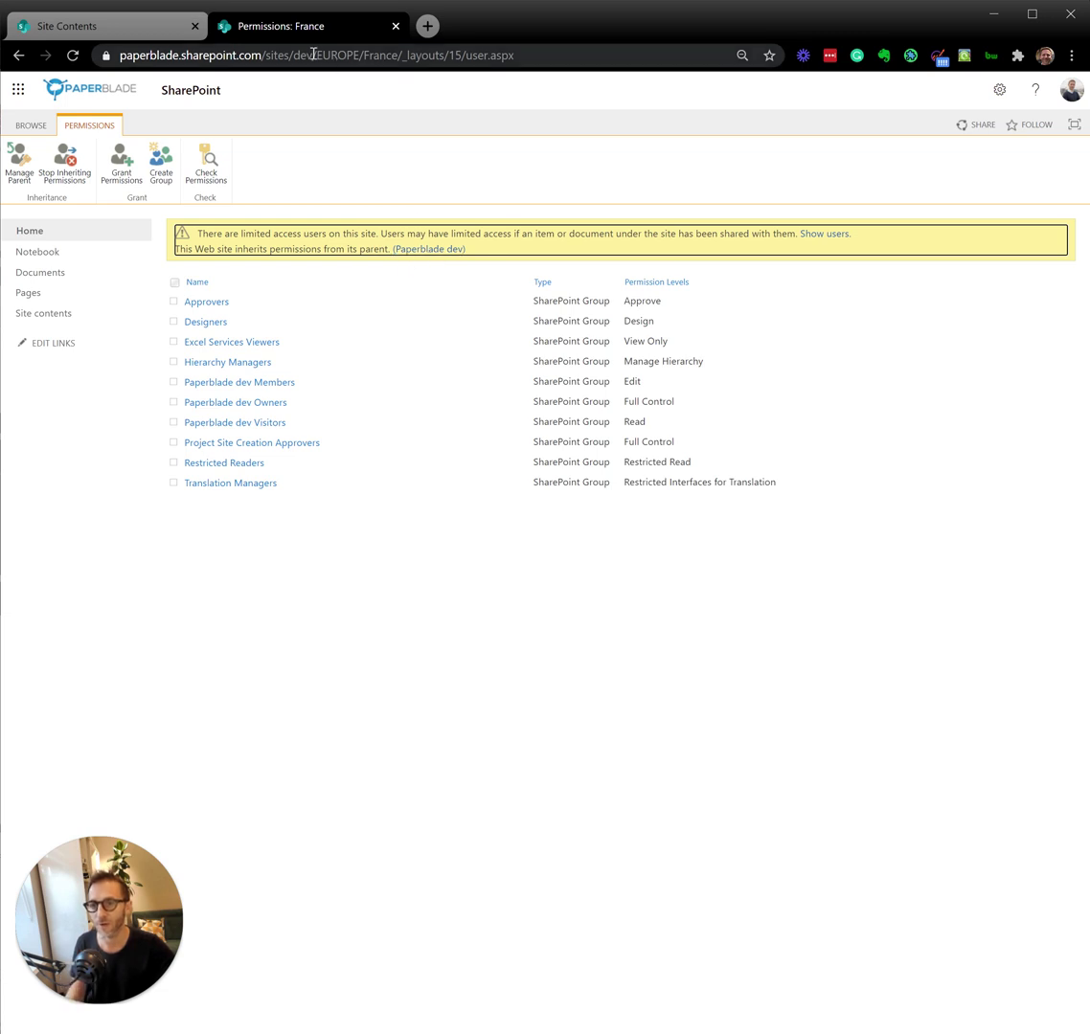
{"action": "left_click", "coordinate": [70, 180]}
{"action": "left_click", "coordinate": [638, 210]}
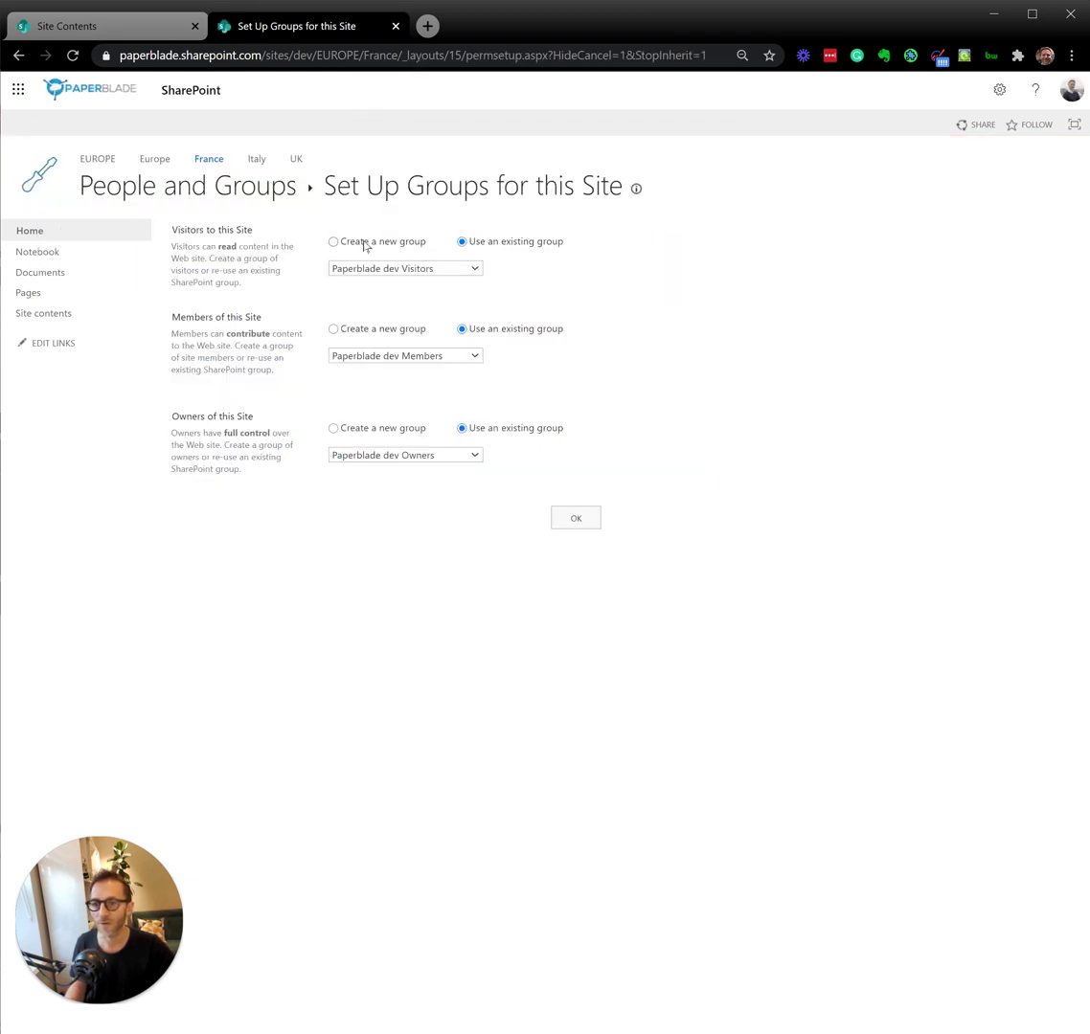
Step: Create new France Visitors and France Members groups with one member, keeping existing dev Owners
{"action": "left_click", "coordinate": [365, 244]}
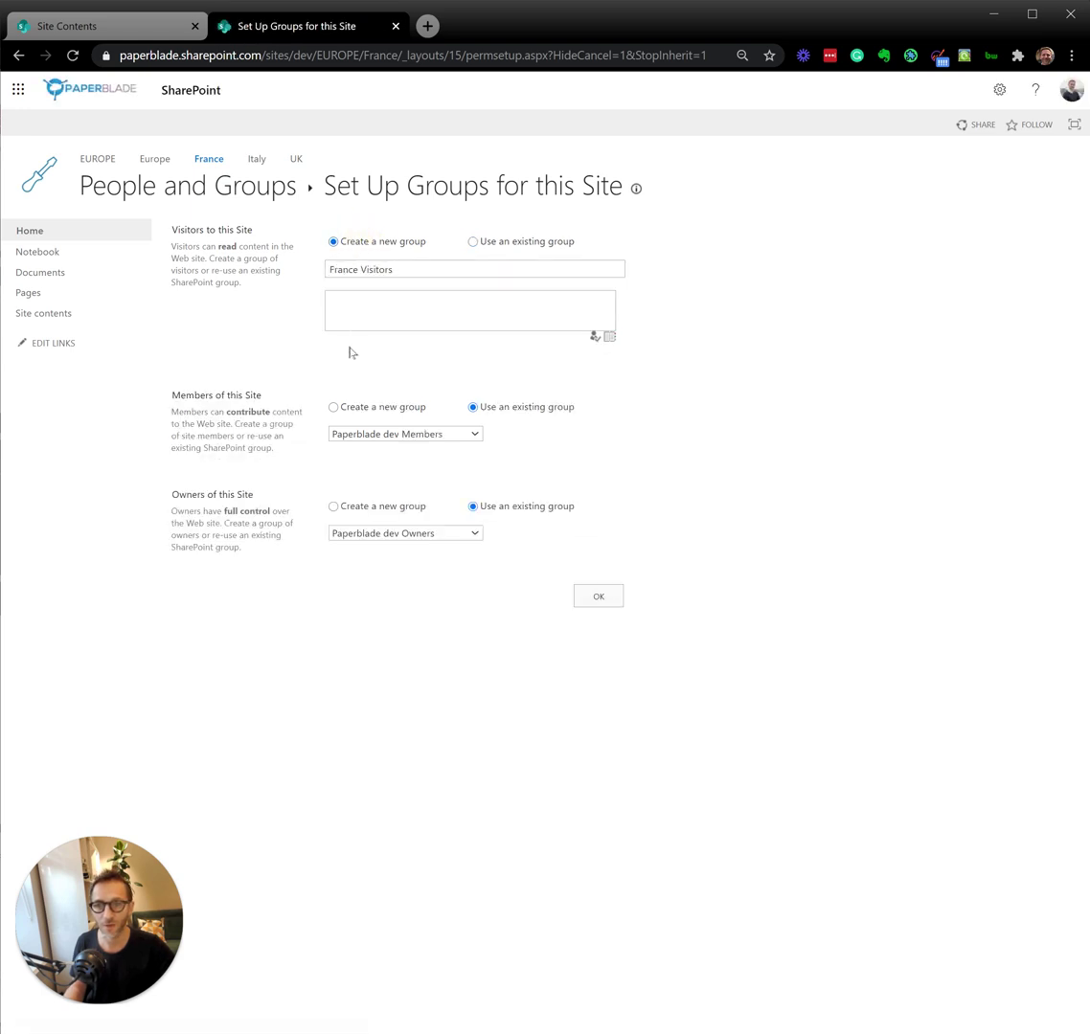
{"action": "left_click", "coordinate": [333, 408]}
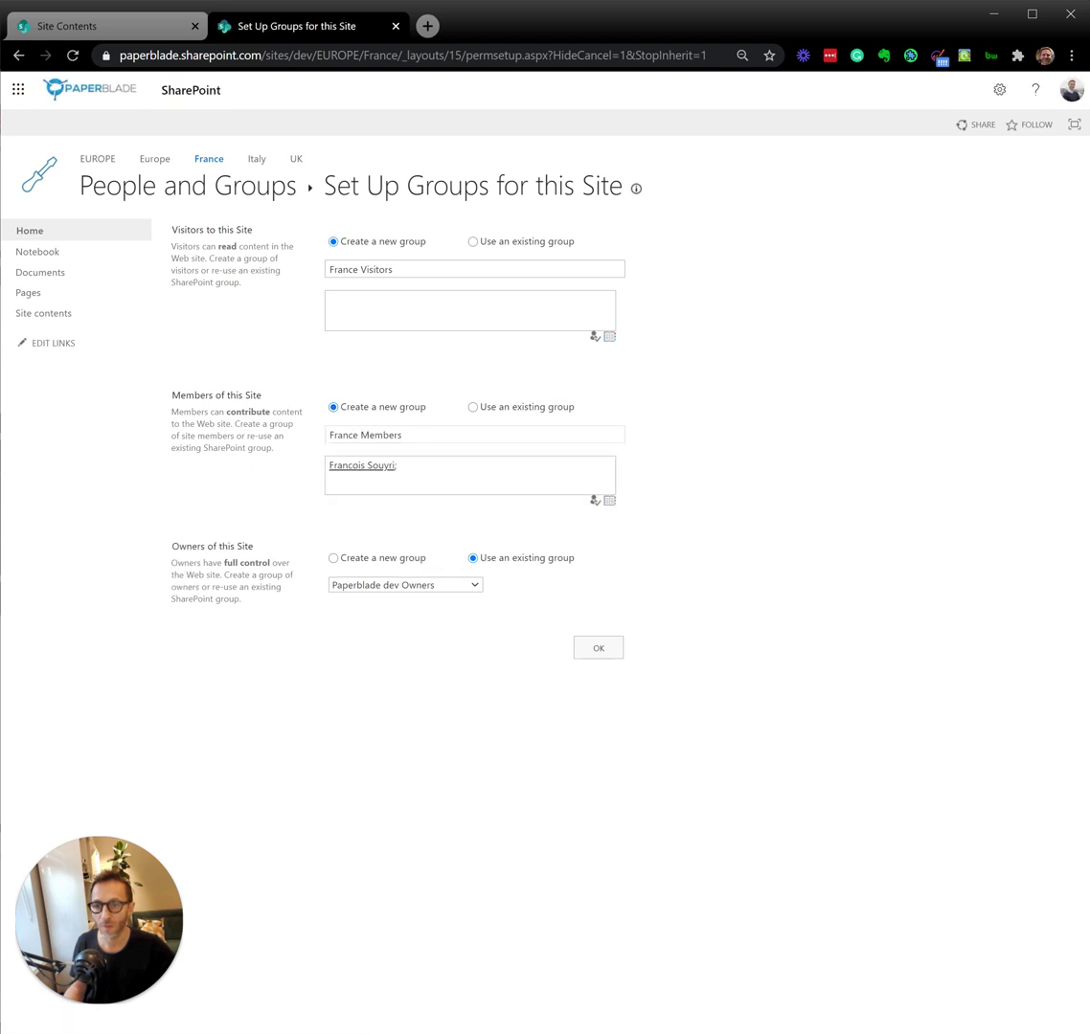
{"action": "left_click", "coordinate": [414, 466]}
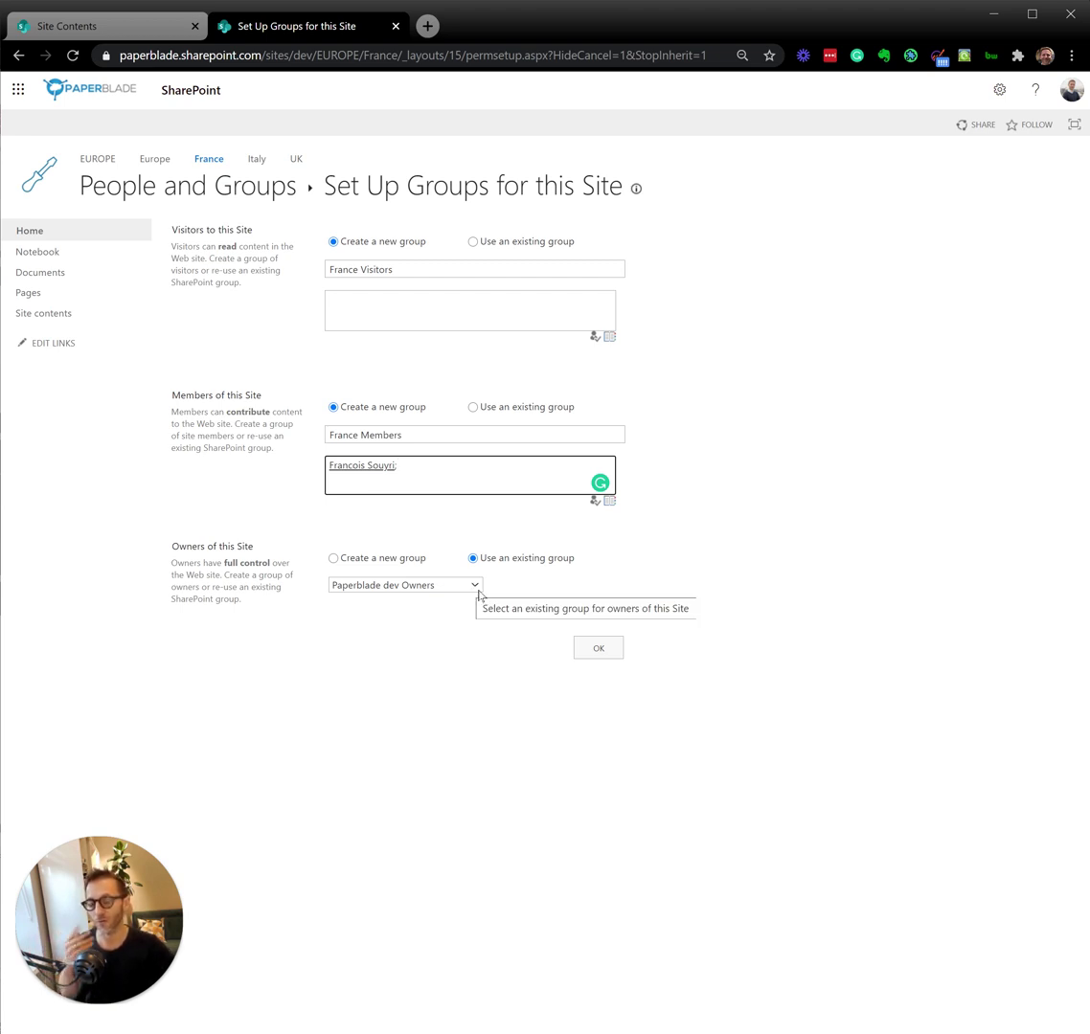
{"action": "left_click", "coordinate": [576, 647]}
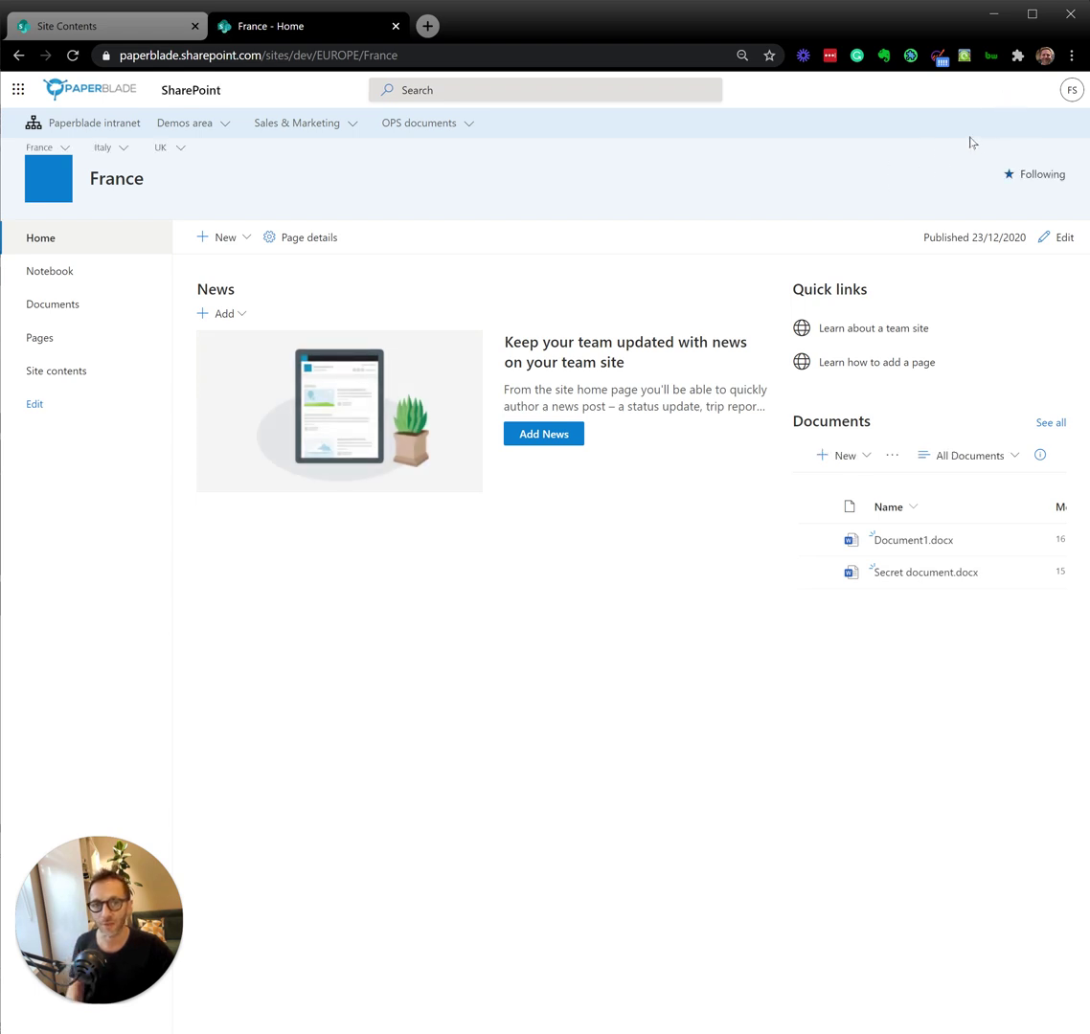
Step: Return to France's Advanced permissions settings via the gear's Site permissions panel
{"action": "left_click", "coordinate": [999, 89]}
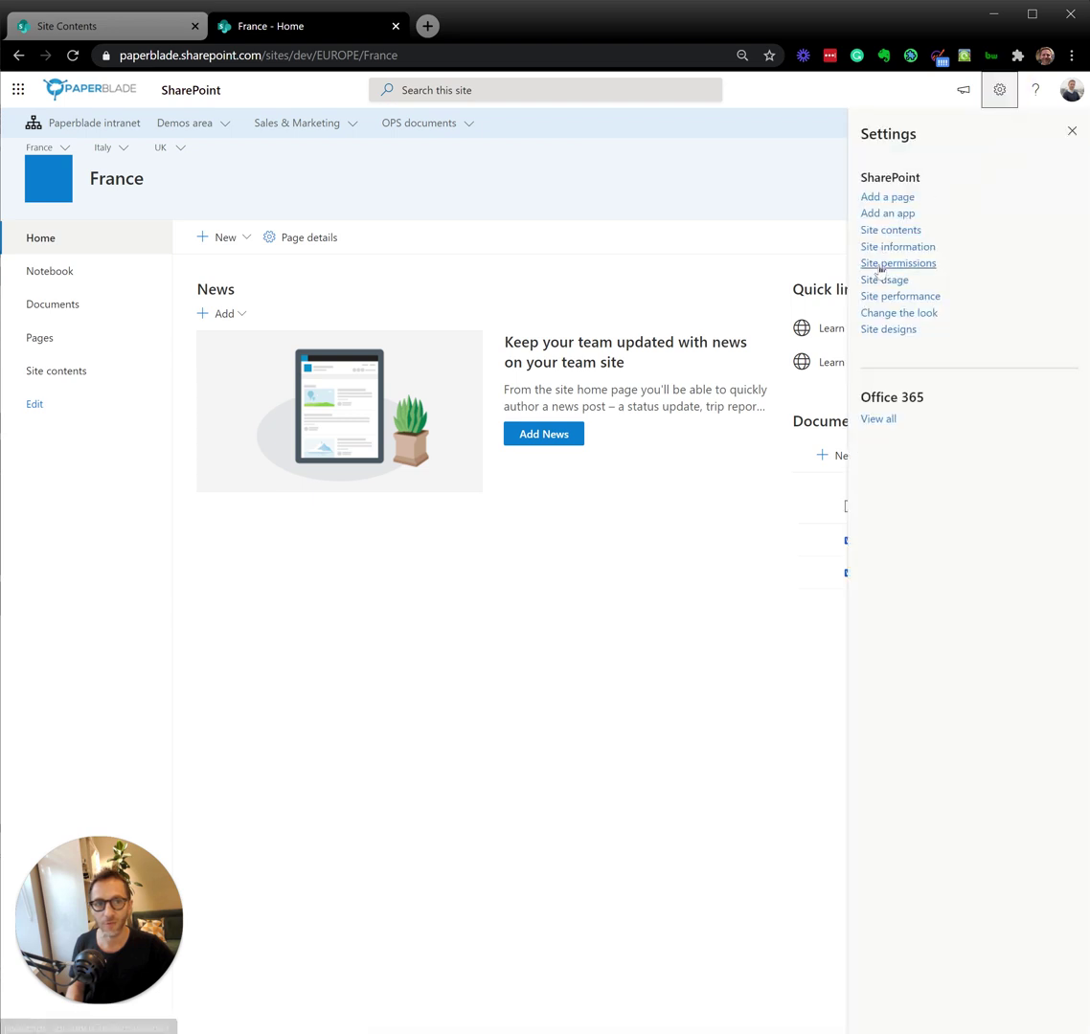
{"action": "left_click", "coordinate": [880, 266]}
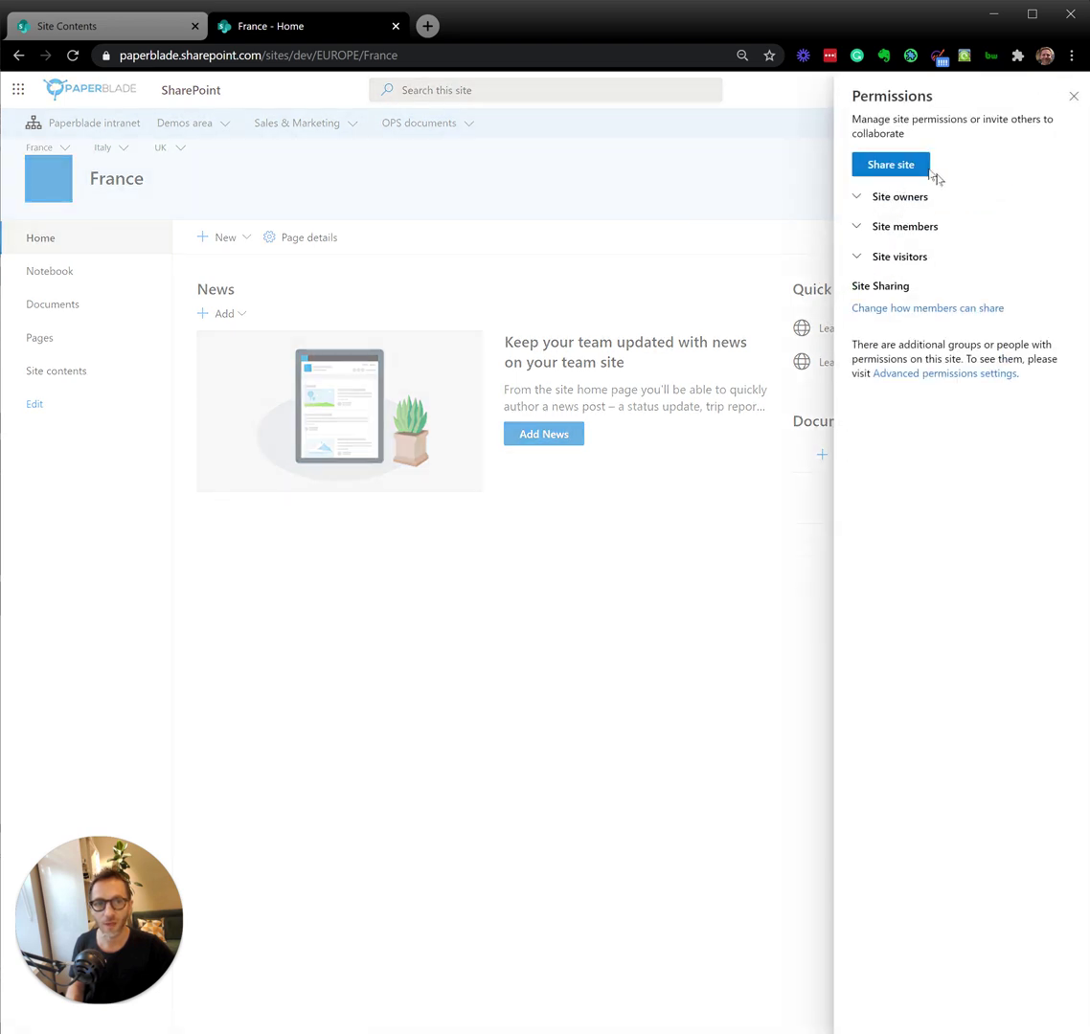
{"action": "left_click", "coordinate": [890, 199]}
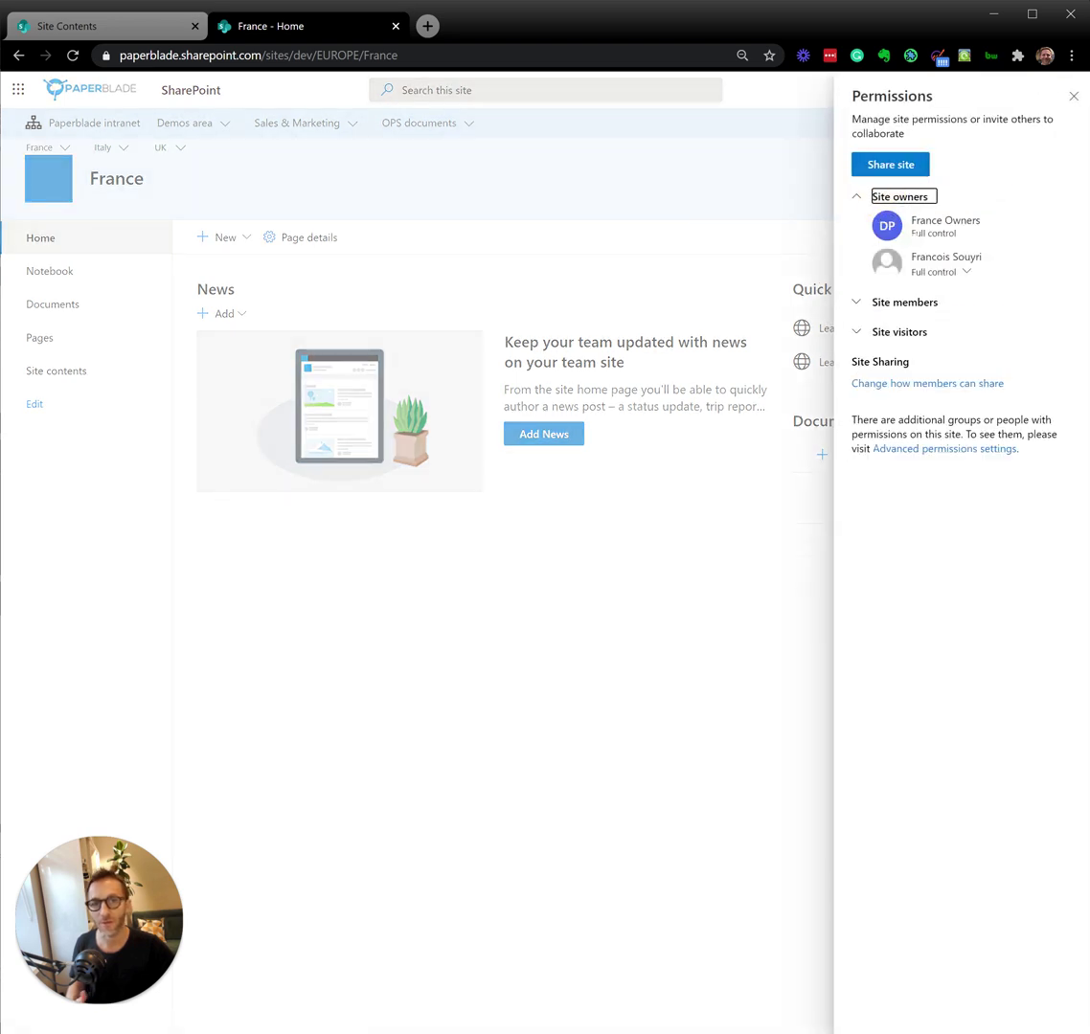
{"action": "left_click", "coordinate": [898, 449]}
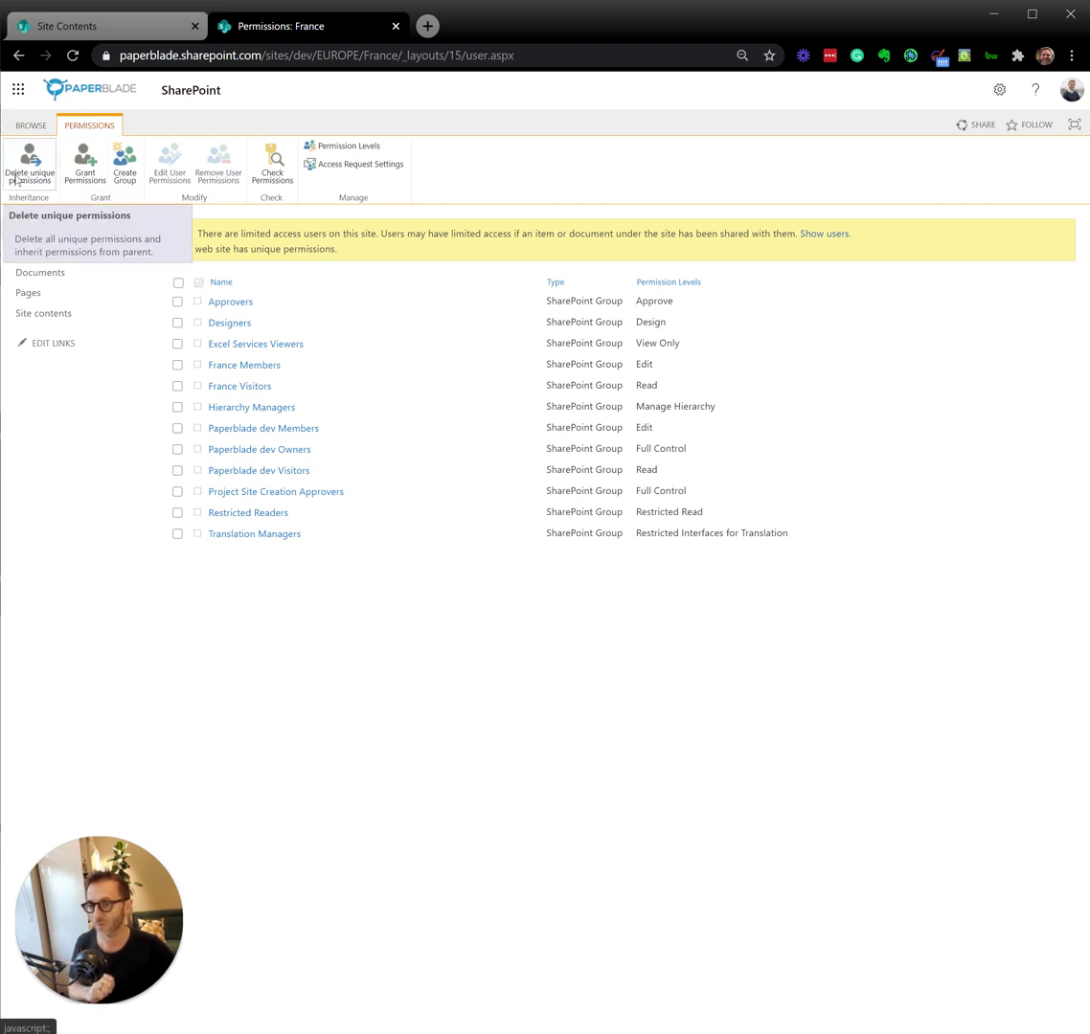
Step: Remove permissions for every group except France Members, France Visitors and Paperblade dev Owners
{"action": "left_click", "coordinate": [177, 283]}
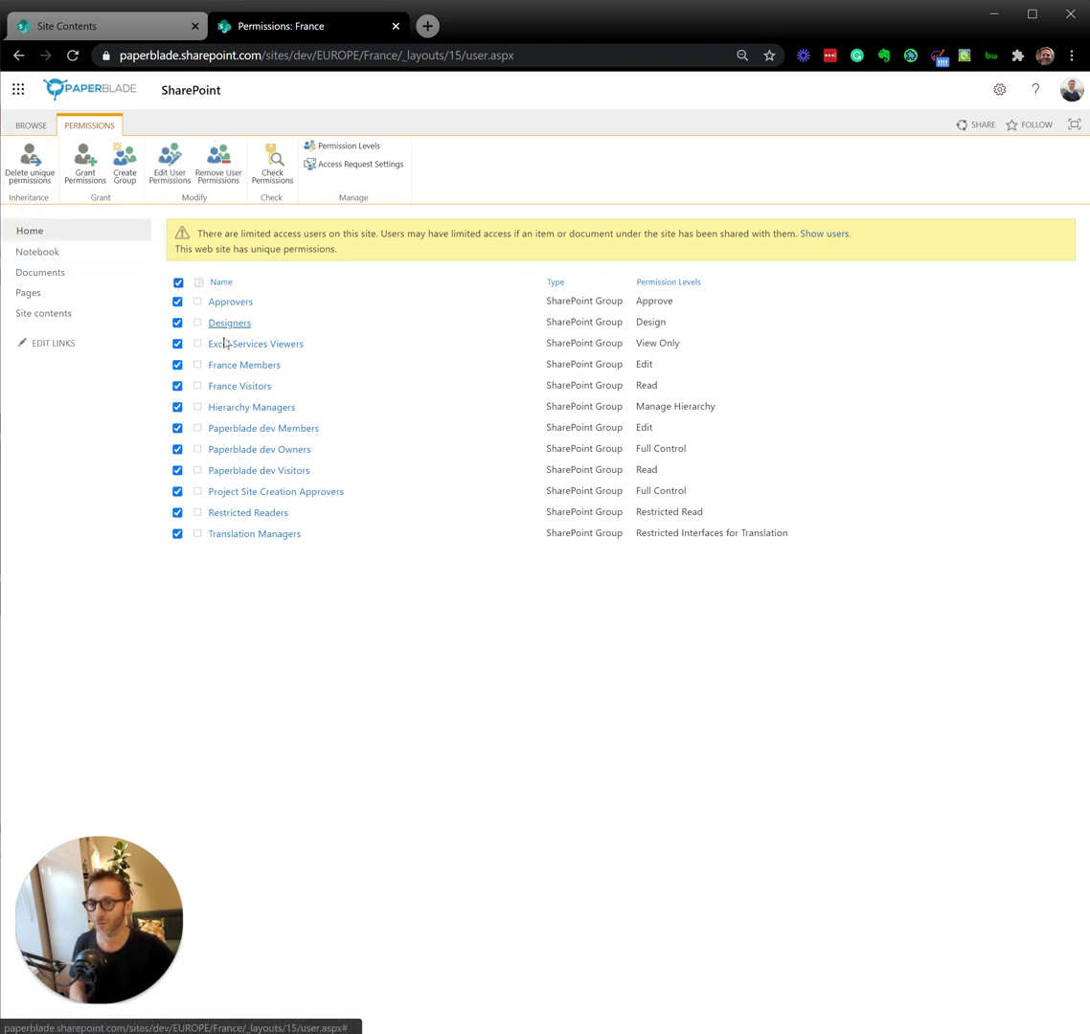
{"action": "left_click", "coordinate": [178, 365]}
{"action": "left_click", "coordinate": [177, 387]}
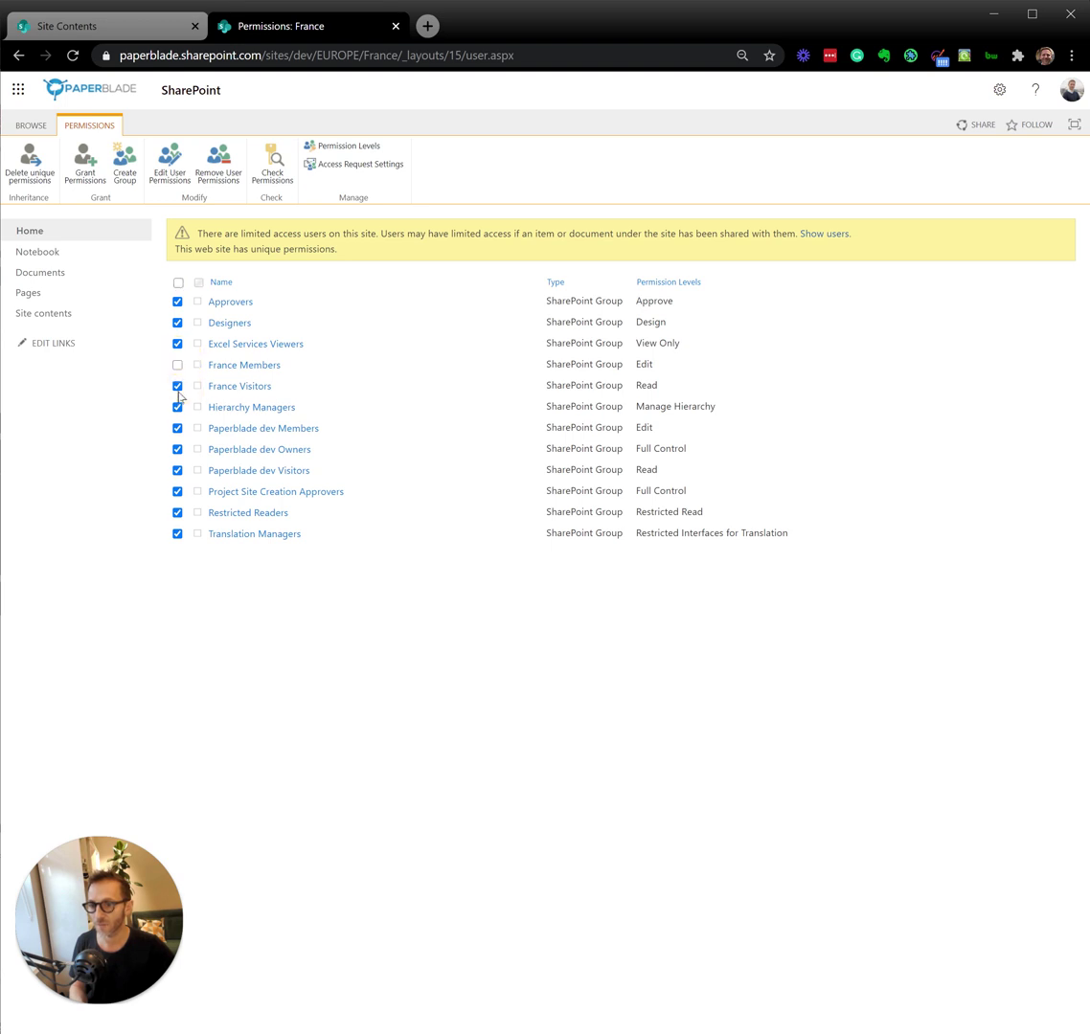
{"action": "left_click", "coordinate": [177, 384]}
{"action": "left_click", "coordinate": [177, 386]}
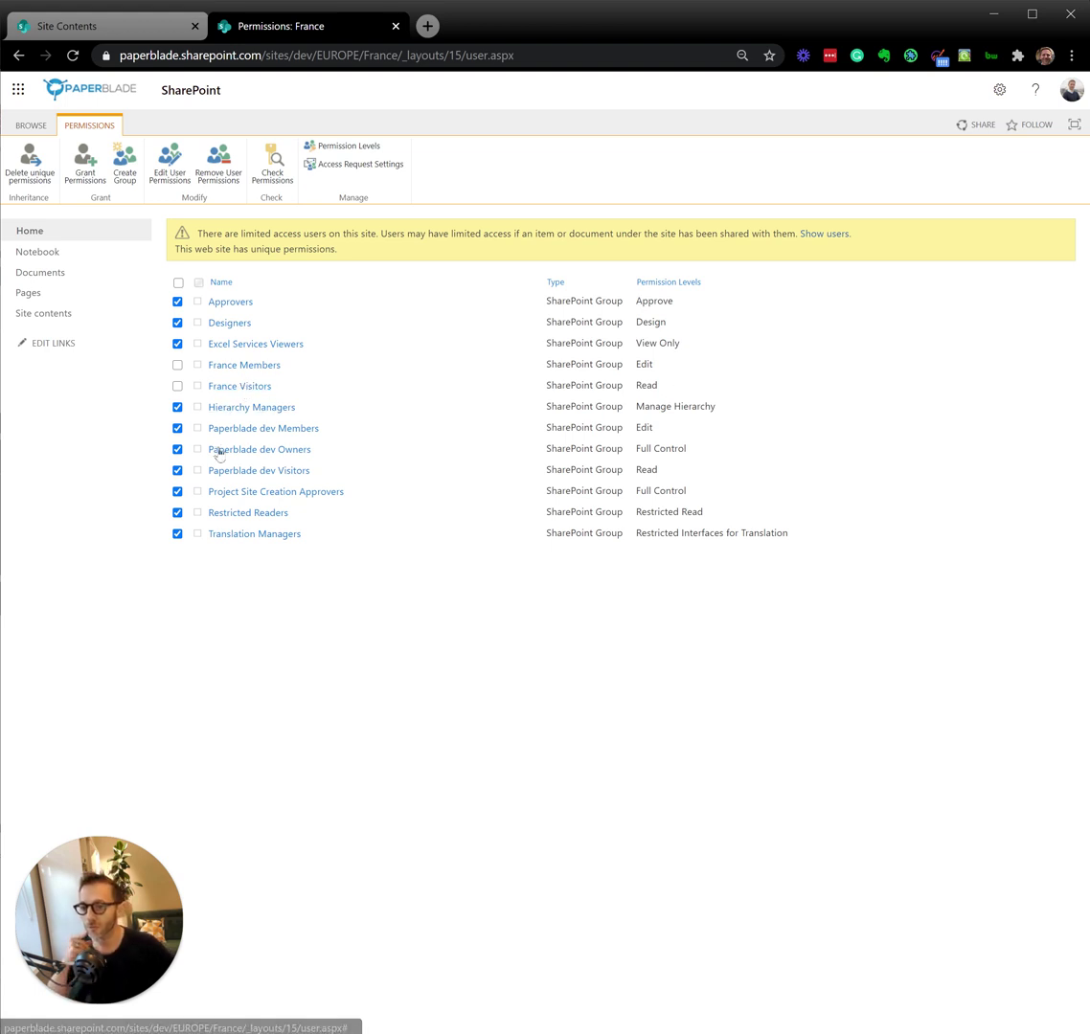
{"action": "left_click", "coordinate": [177, 449]}
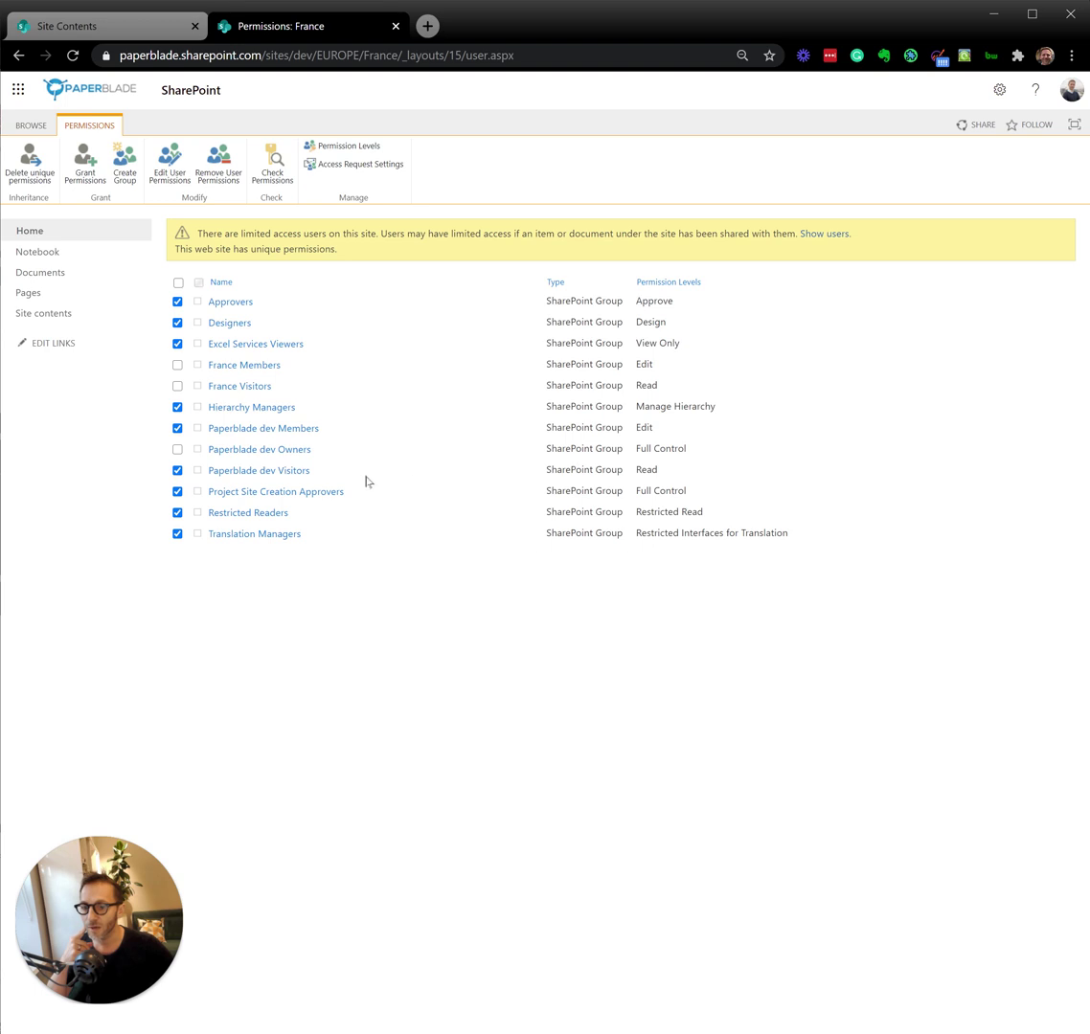
{"action": "left_click", "coordinate": [293, 476]}
{"action": "left_click_drag", "start_coordinate": [293, 476], "coordinate": [278, 480]}
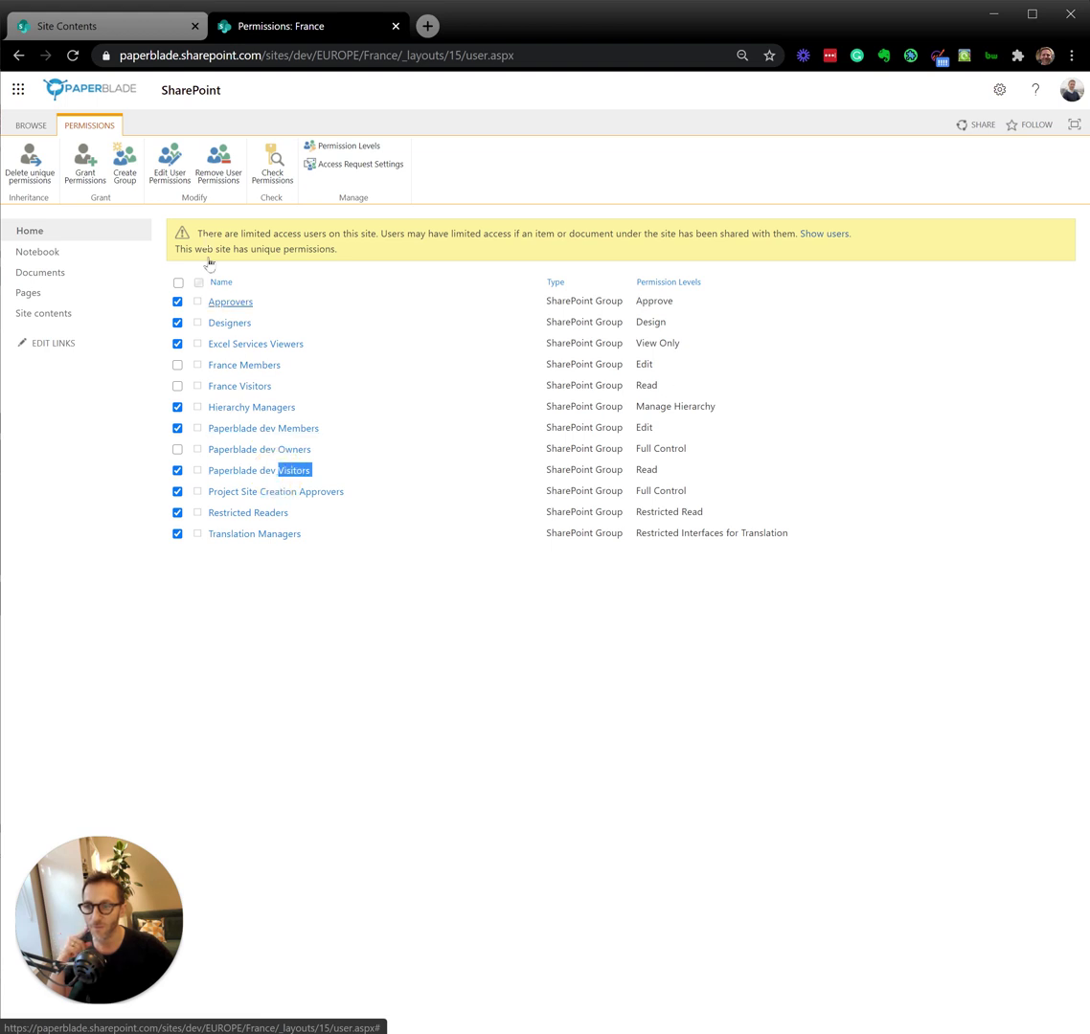
{"action": "left_click", "coordinate": [221, 187]}
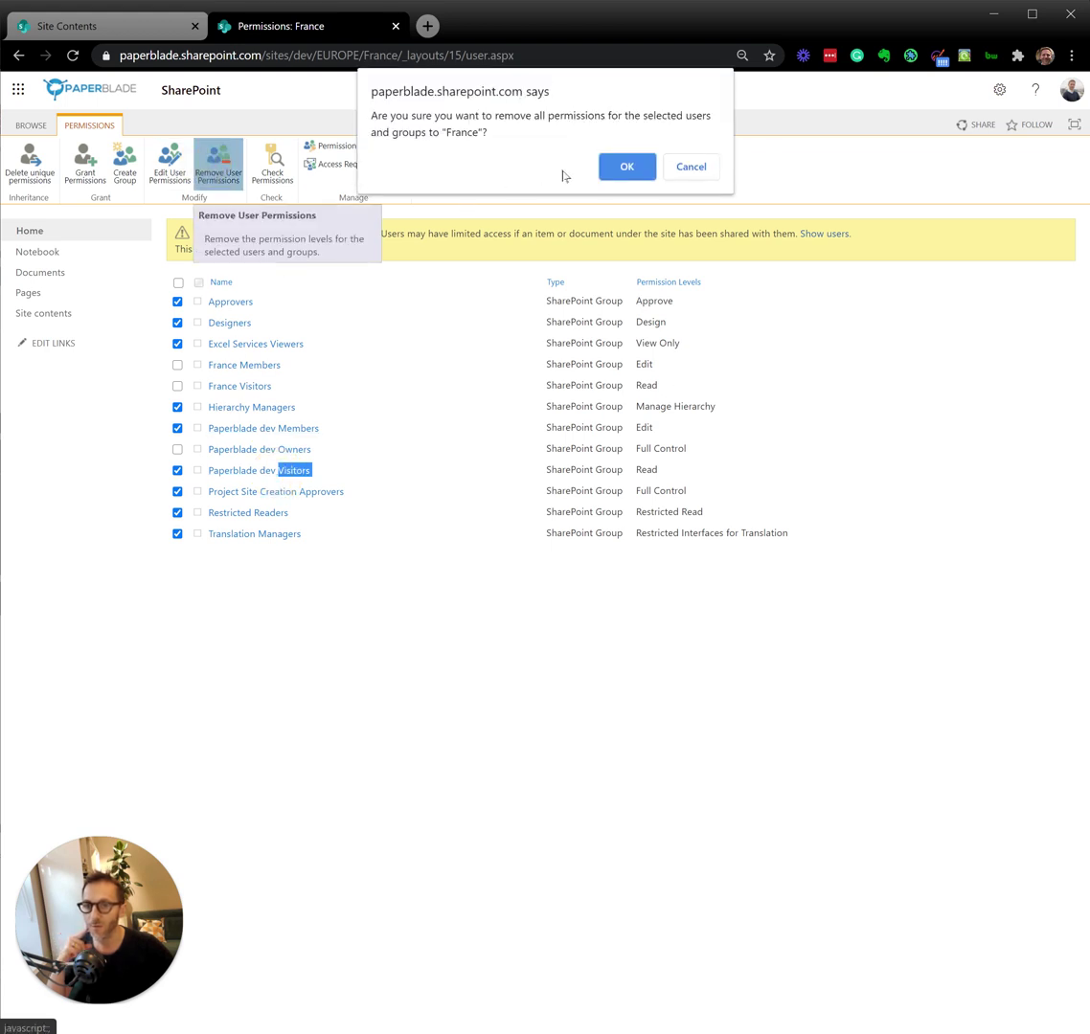
{"action": "left_click", "coordinate": [625, 165]}
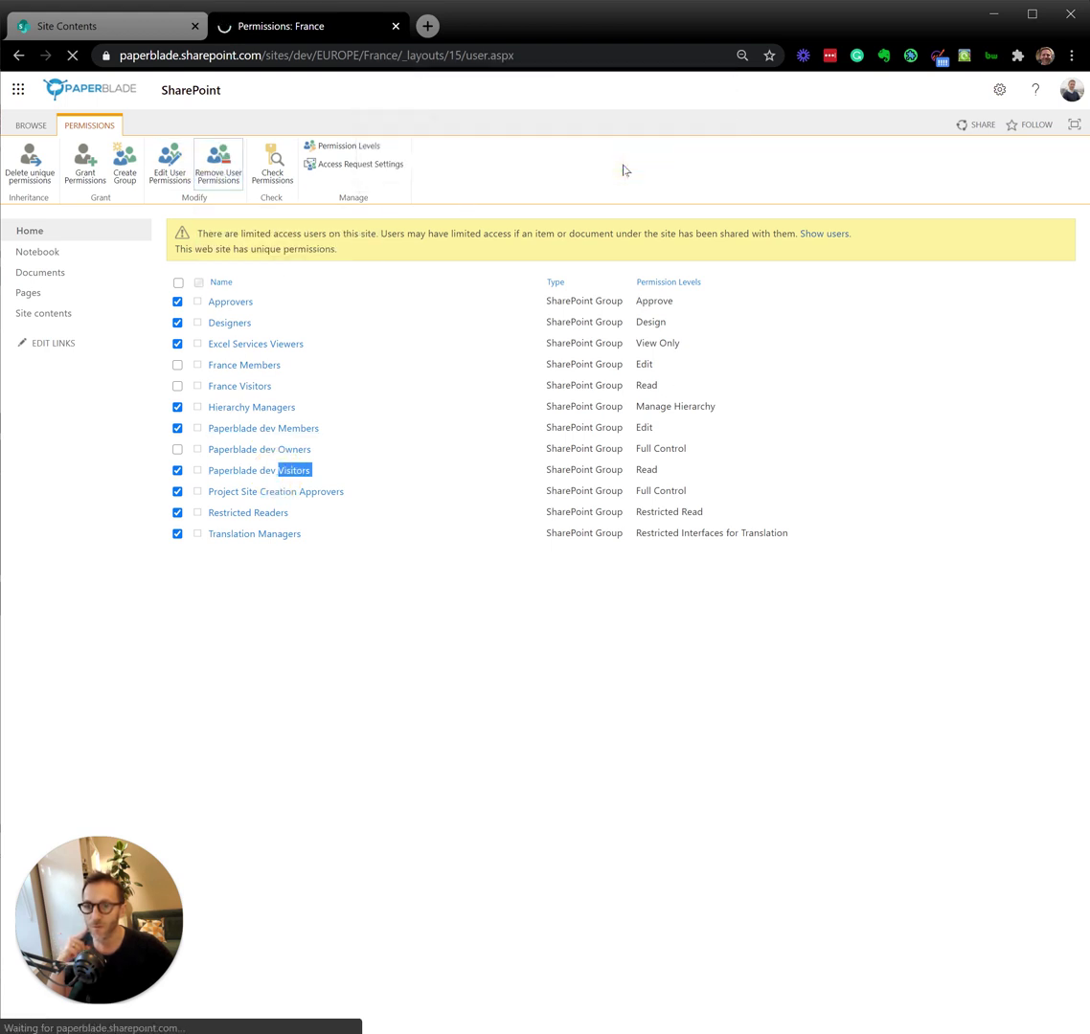